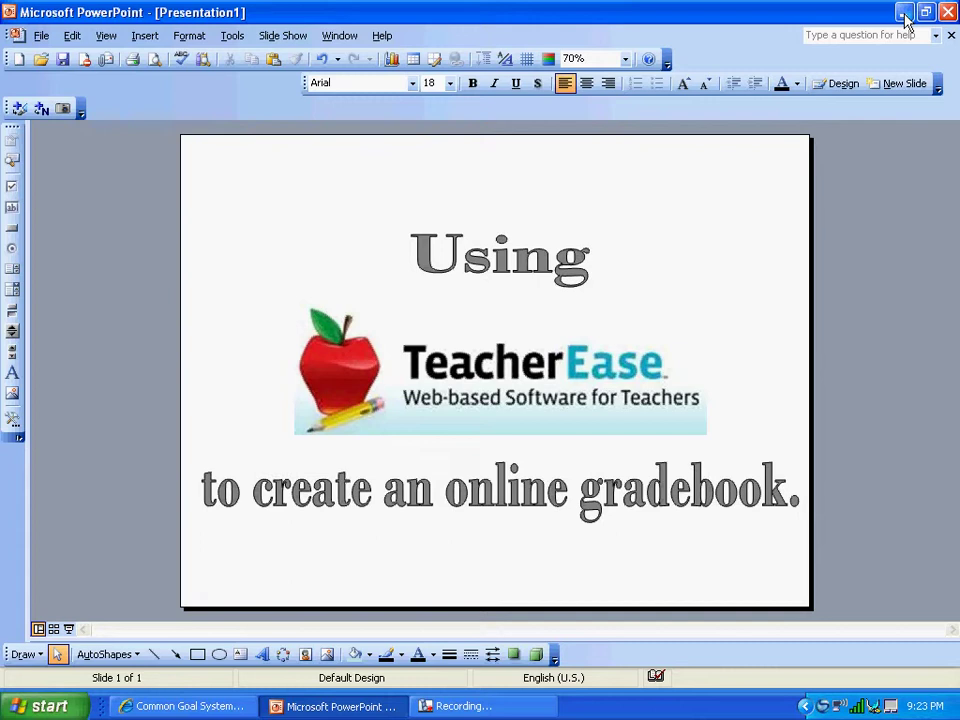
Minimize the PowerPoint presentation to show the Common Goal Systems page in Internet Explorer
{"action": "left_click", "coordinate": [904, 13]}
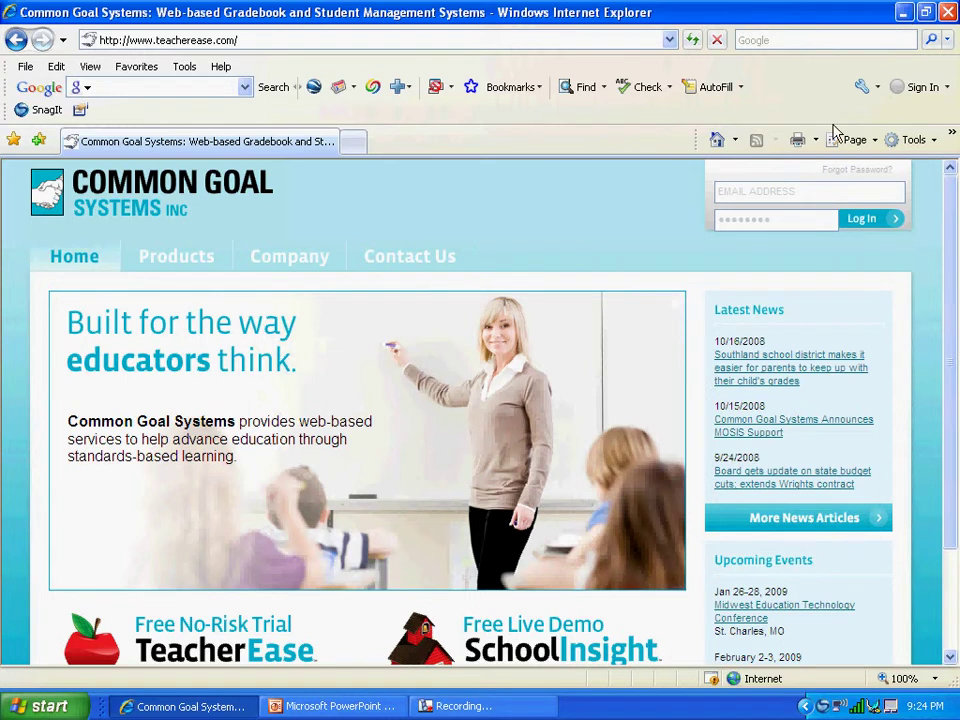
Log into TeacherEase with the teacher's e-mail address and account password
{"action": "left_click", "coordinate": [761, 193]}
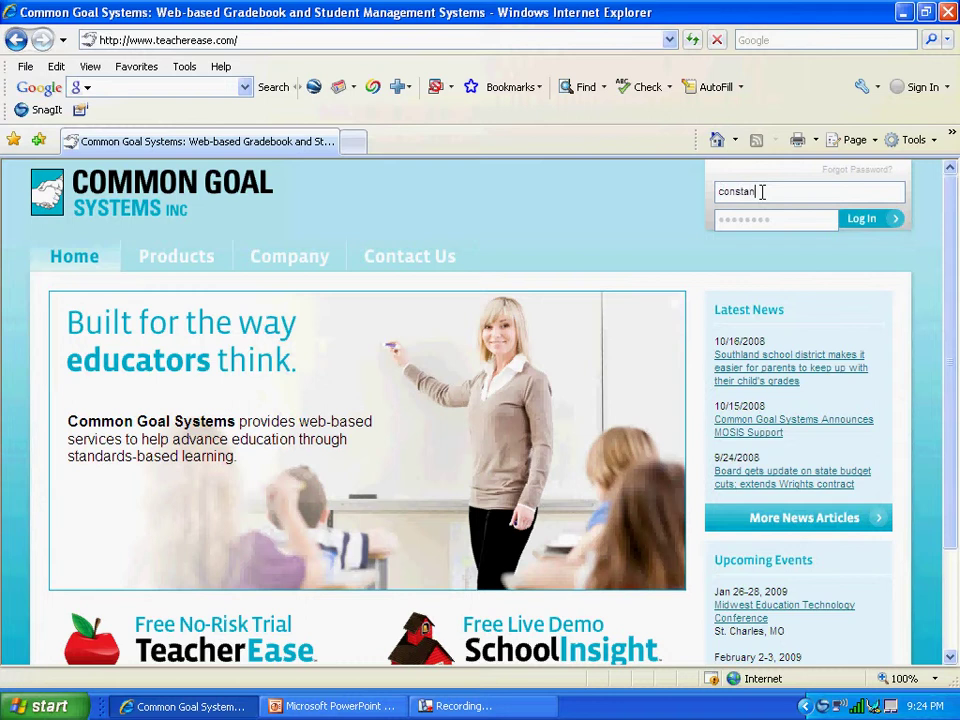
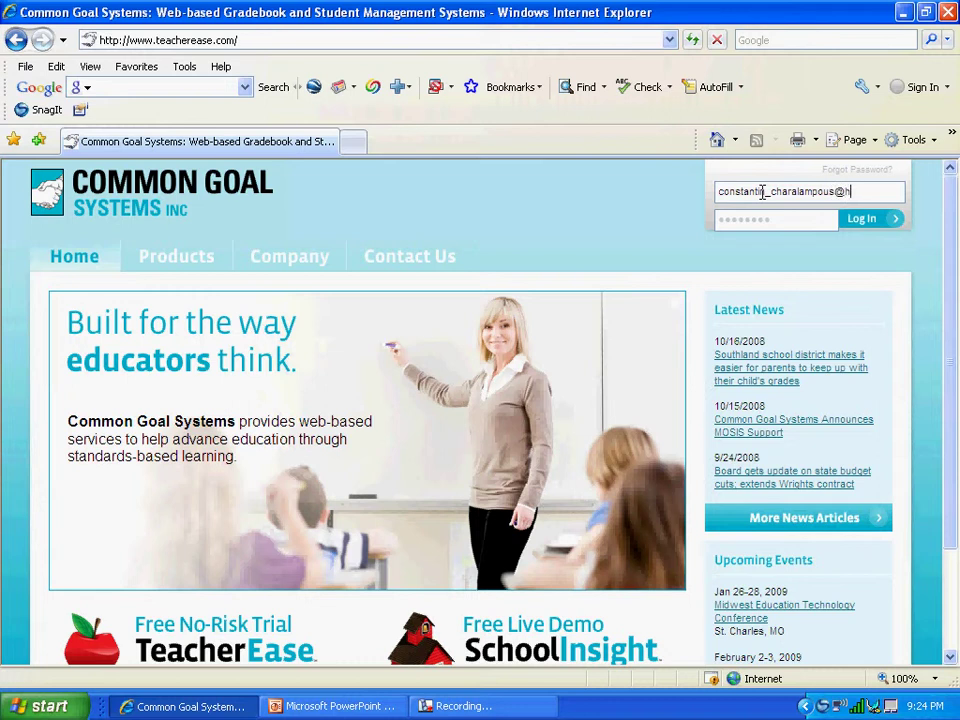
{"action": "left_click", "coordinate": [748, 222]}
{"action": "type", "text": "••••••••••••••"}
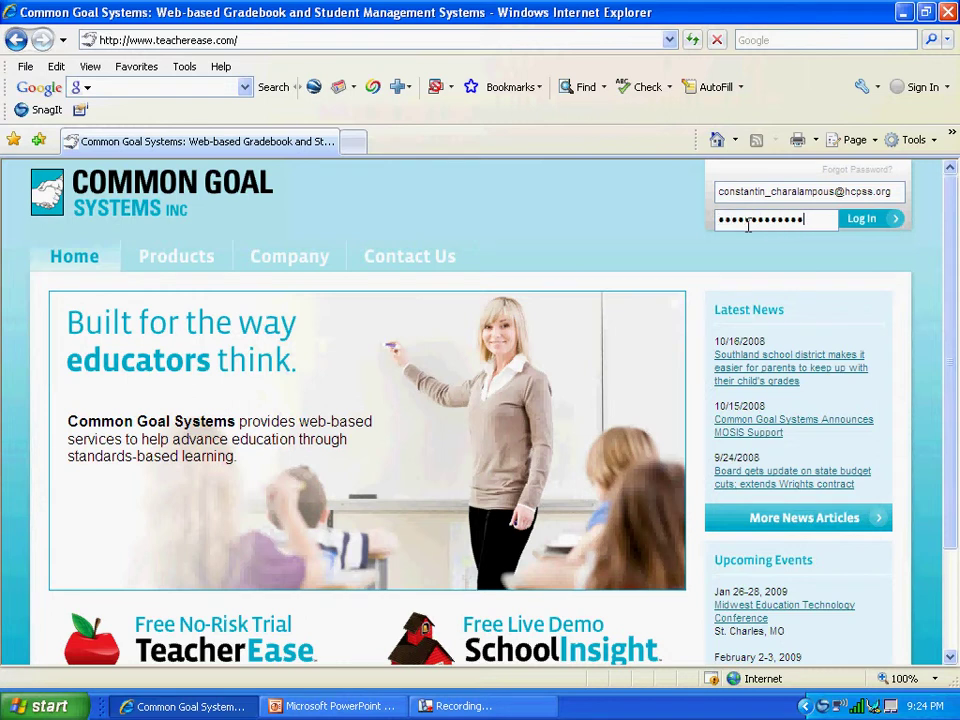
{"action": "left_click", "coordinate": [865, 221]}
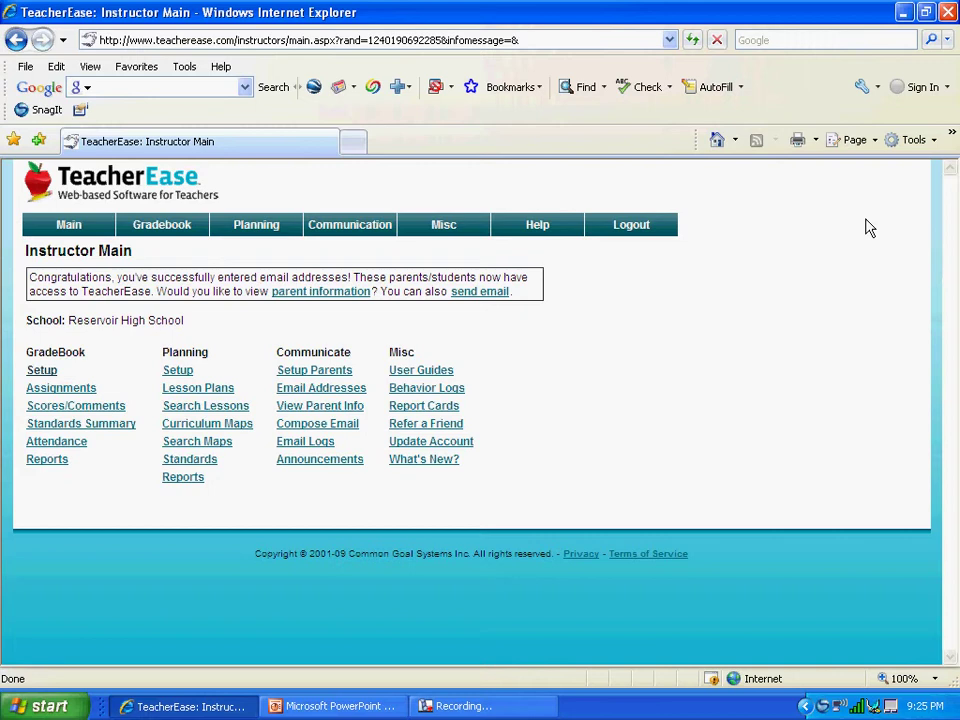
Go through GradeBook Setup and the Classes list to a blank Create Class form
{"action": "left_click", "coordinate": [44, 372]}
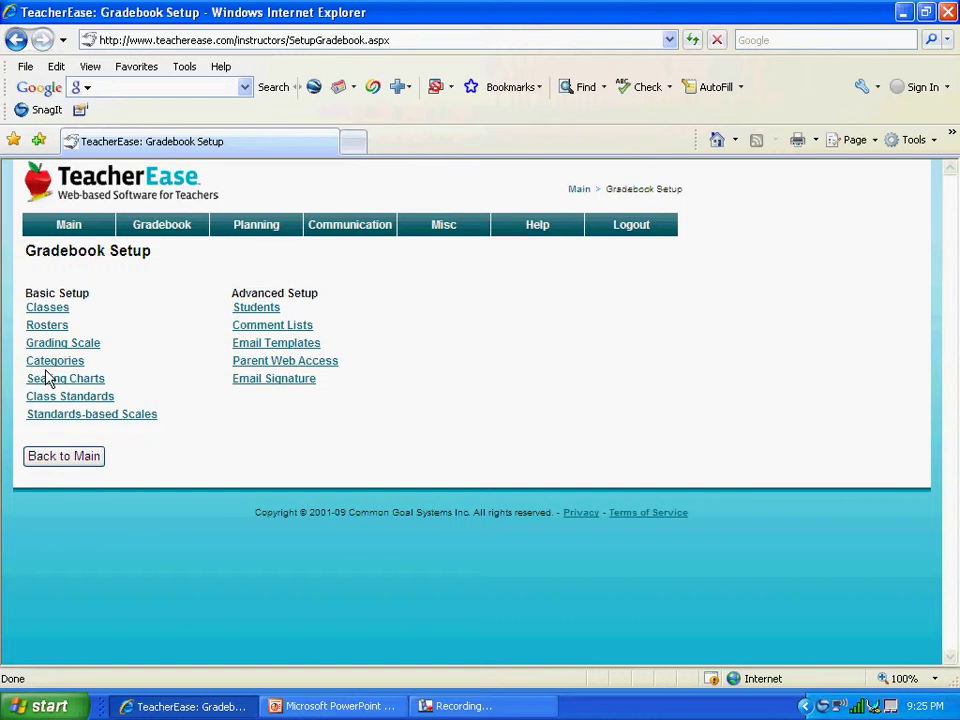
{"action": "left_click", "coordinate": [47, 310]}
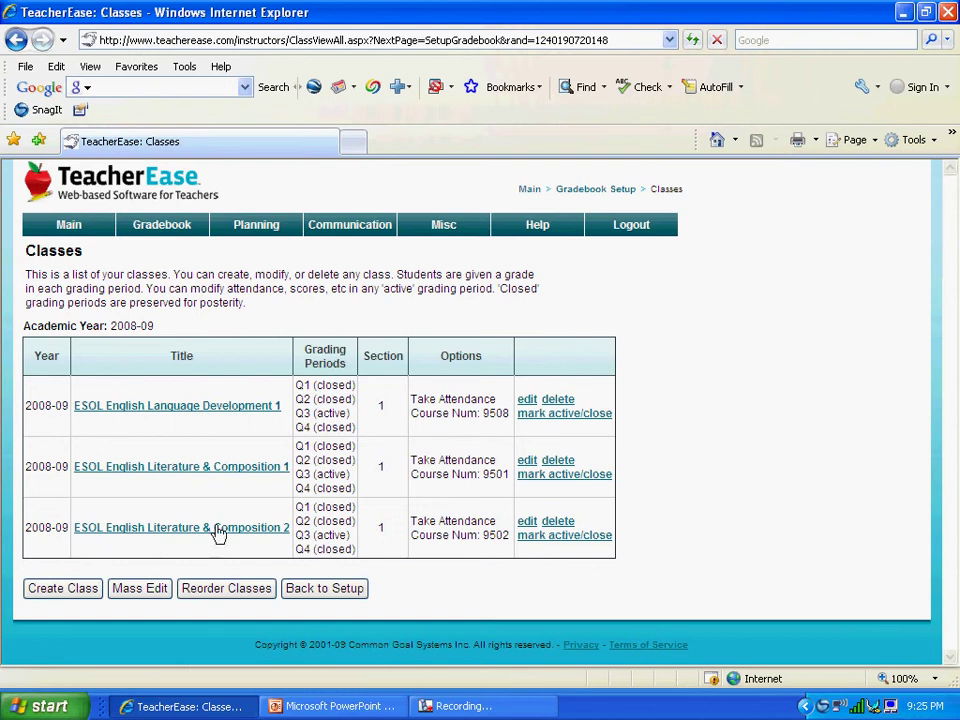
{"action": "left_click", "coordinate": [88, 593]}
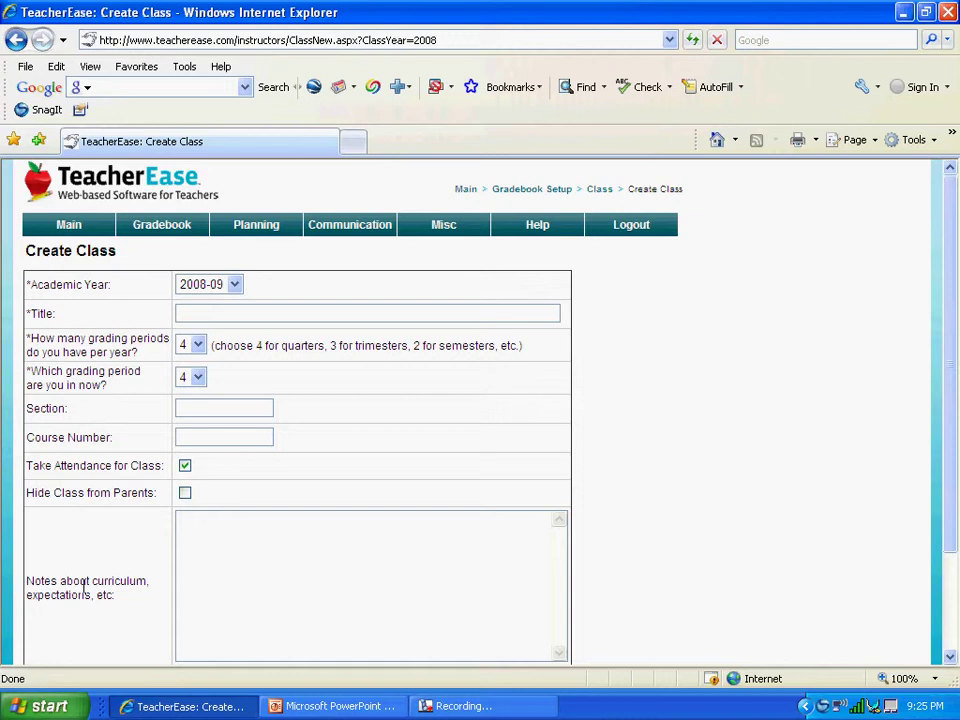
Create the class 'English 10' with Take Attendance for Class unchecked, and save it
{"action": "type", "text": "English 10"}
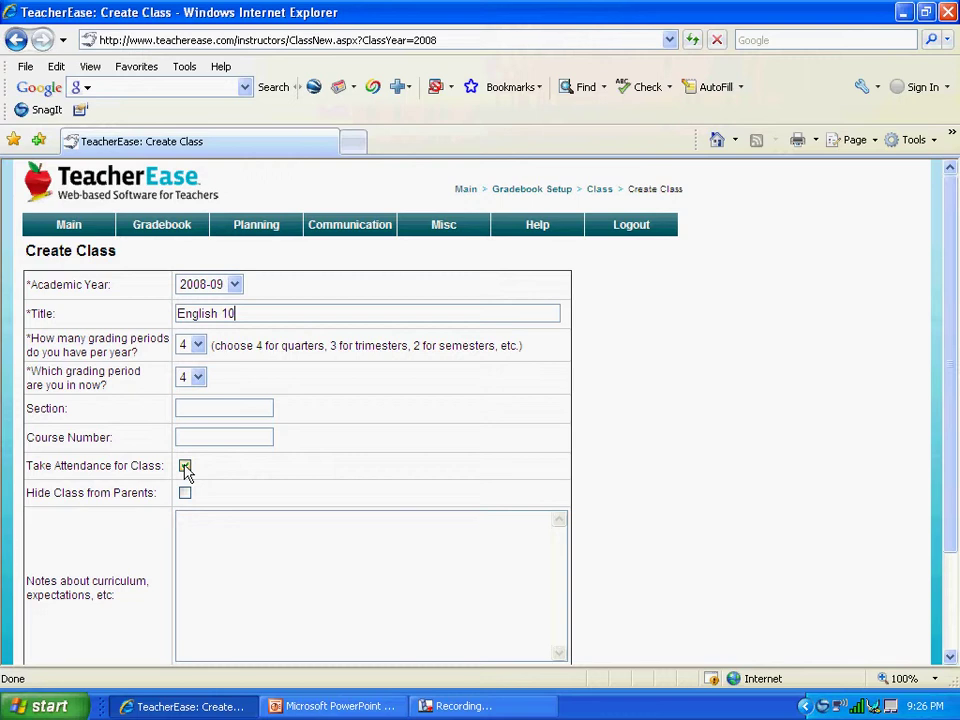
{"action": "left_click", "coordinate": [185, 466]}
{"action": "scroll", "coordinate": [955, 457], "scroll_direction": "down", "scroll_amount": 2}
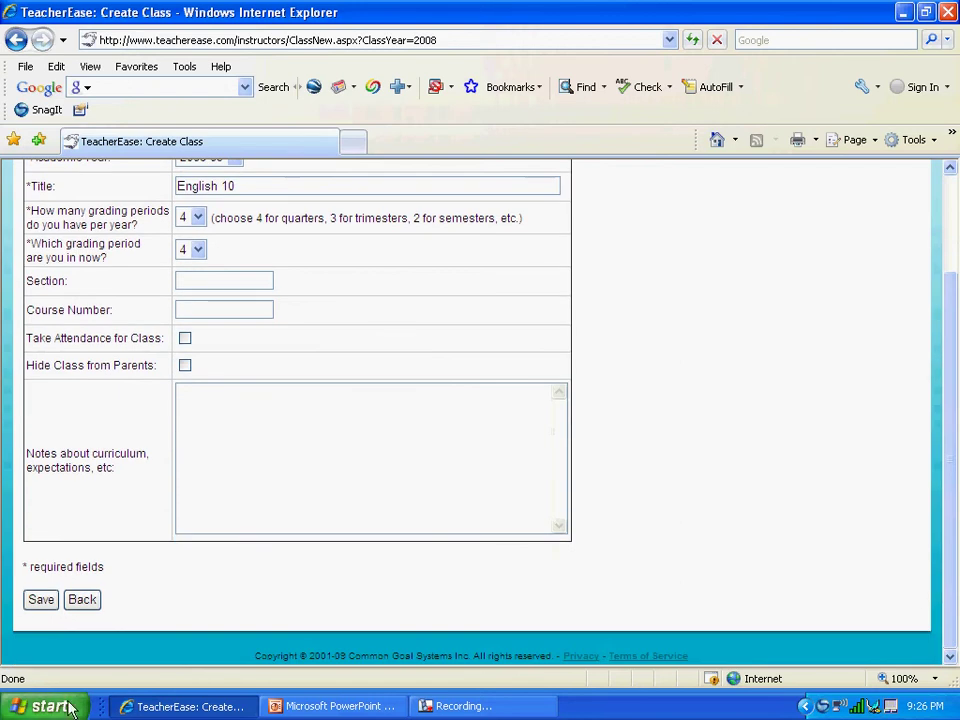
{"action": "left_click", "coordinate": [45, 603]}
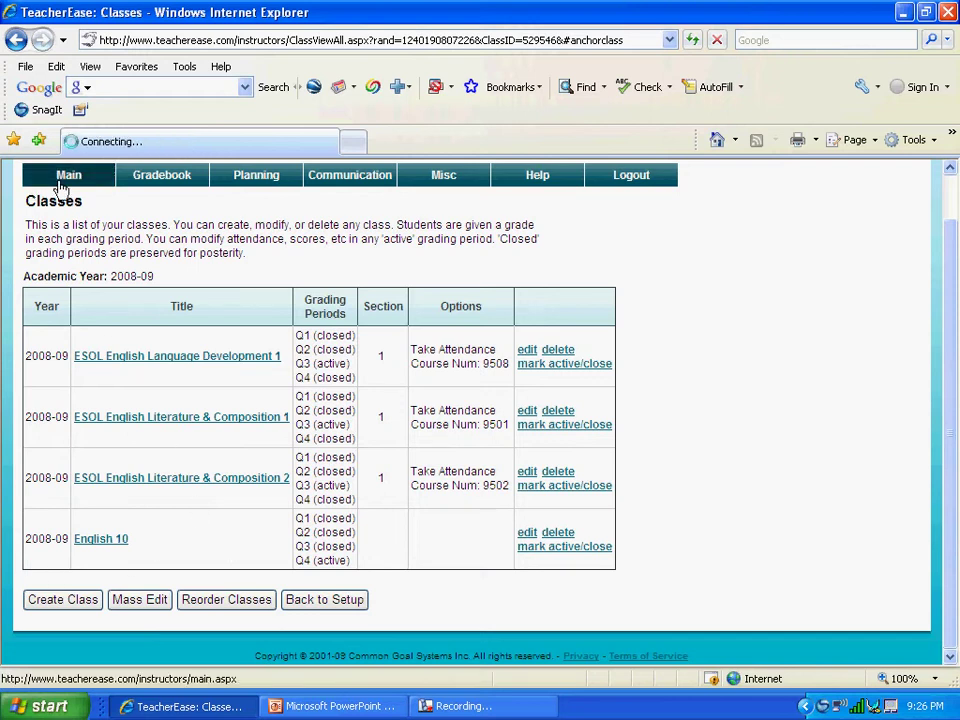
Return via Main and GradeBook Setup to the class Rosters page
{"action": "left_click", "coordinate": [60, 182]}
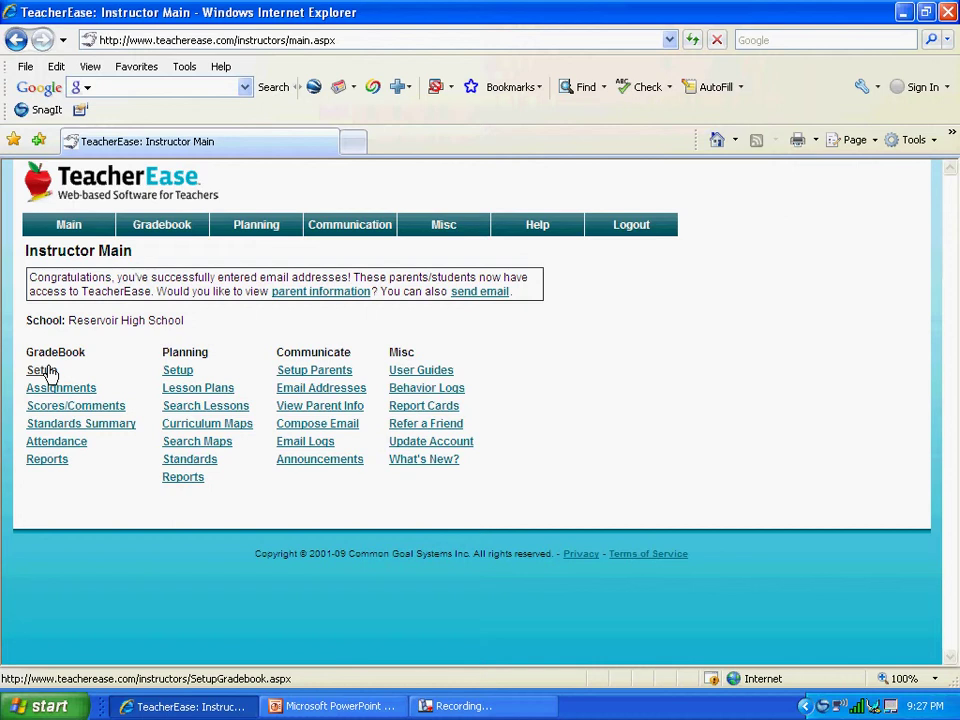
{"action": "left_click", "coordinate": [44, 371]}
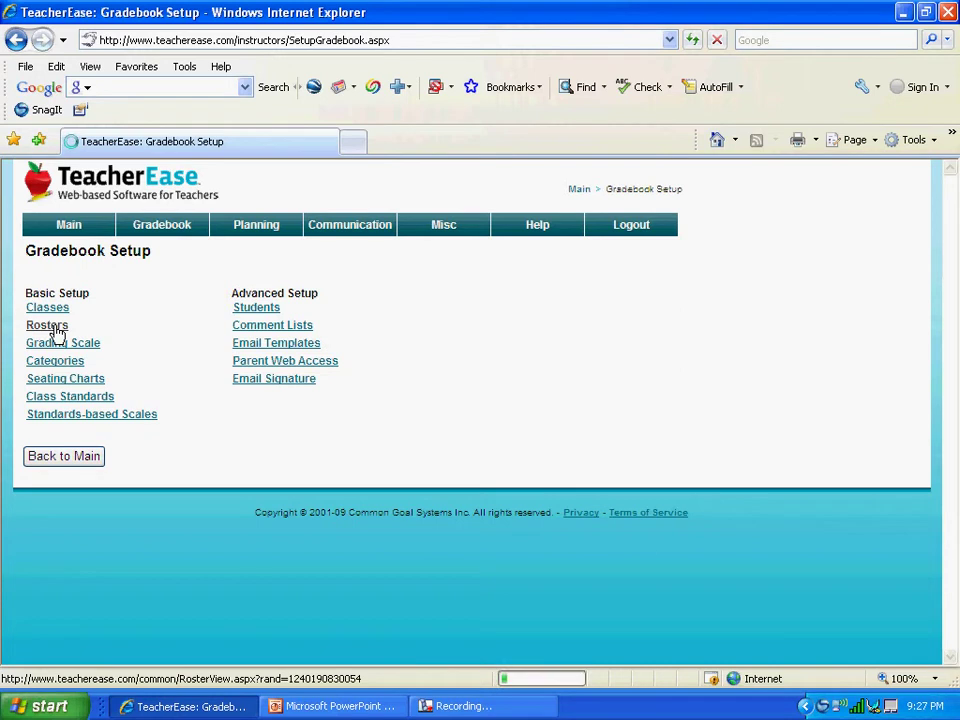
{"action": "left_click", "coordinate": [56, 331]}
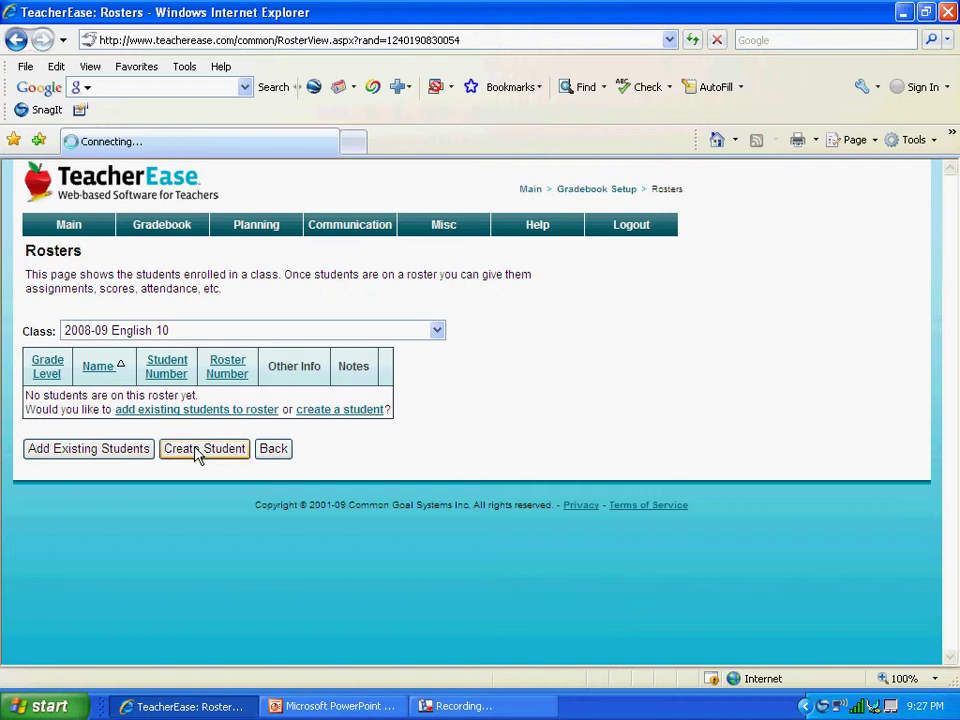
Add the first student to English 10 with their full name and grade 10 - Tenth Grade
{"action": "left_click", "coordinate": [198, 452]}
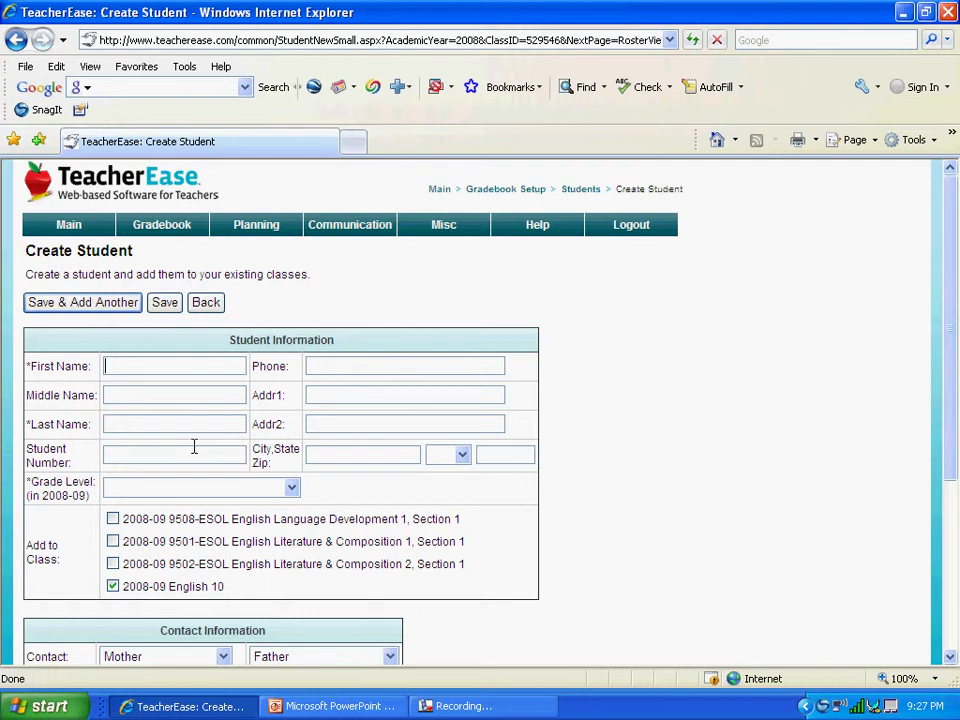
{"action": "type", "text": "John"}
{"action": "left_click", "coordinate": [126, 424]}
{"action": "type", "text": "Doe"}
{"action": "left_click", "coordinate": [135, 492]}
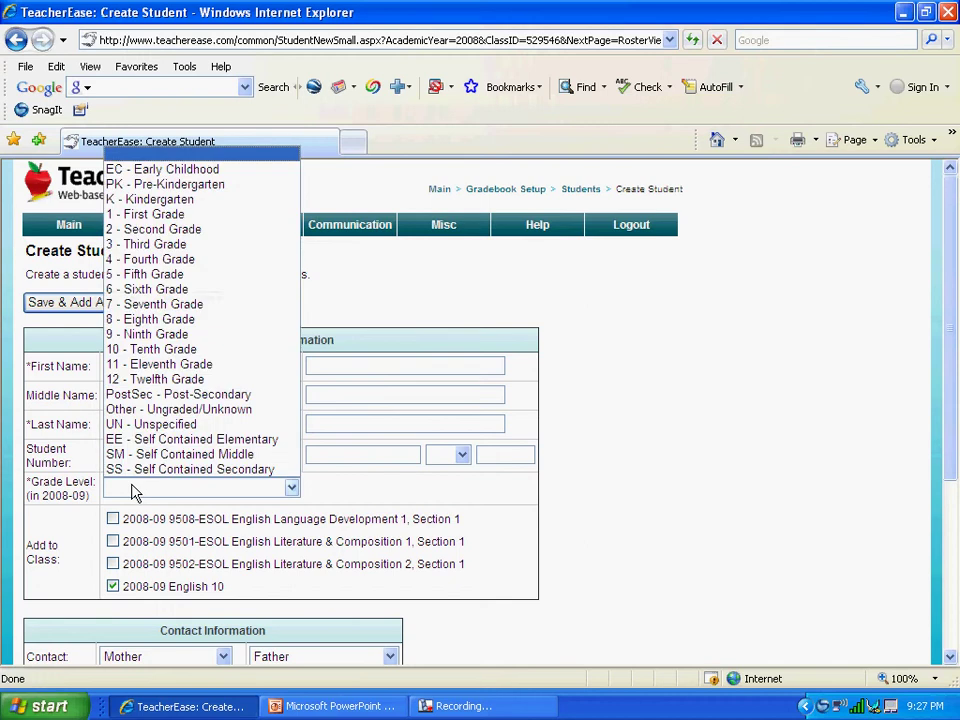
{"action": "left_click", "coordinate": [187, 352]}
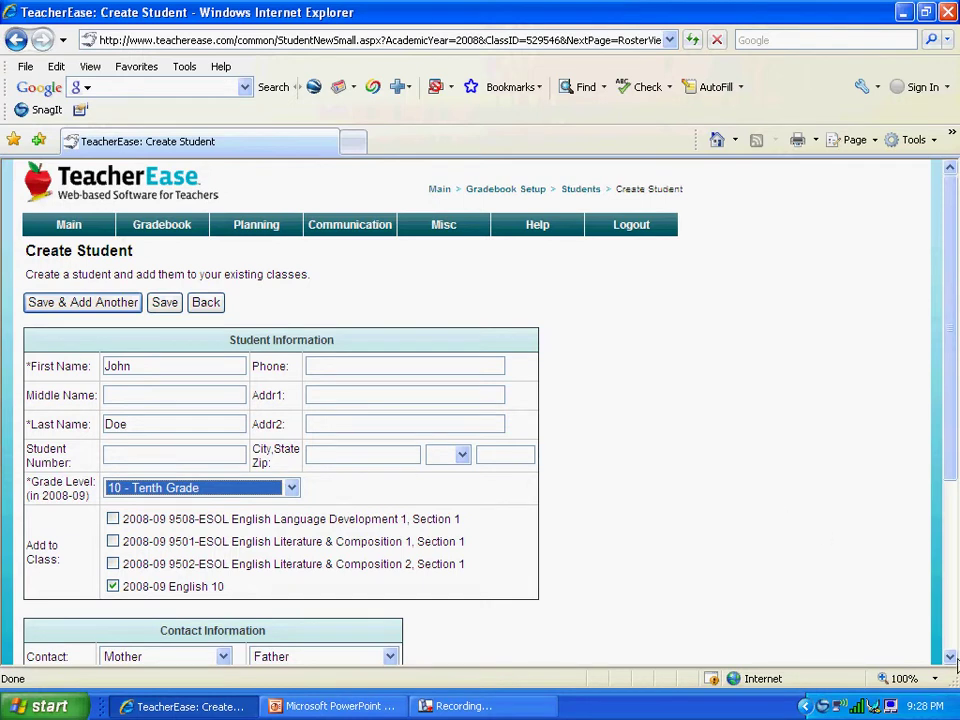
{"action": "scroll", "coordinate": [952, 663], "scroll_direction": "down", "scroll_amount": 5}
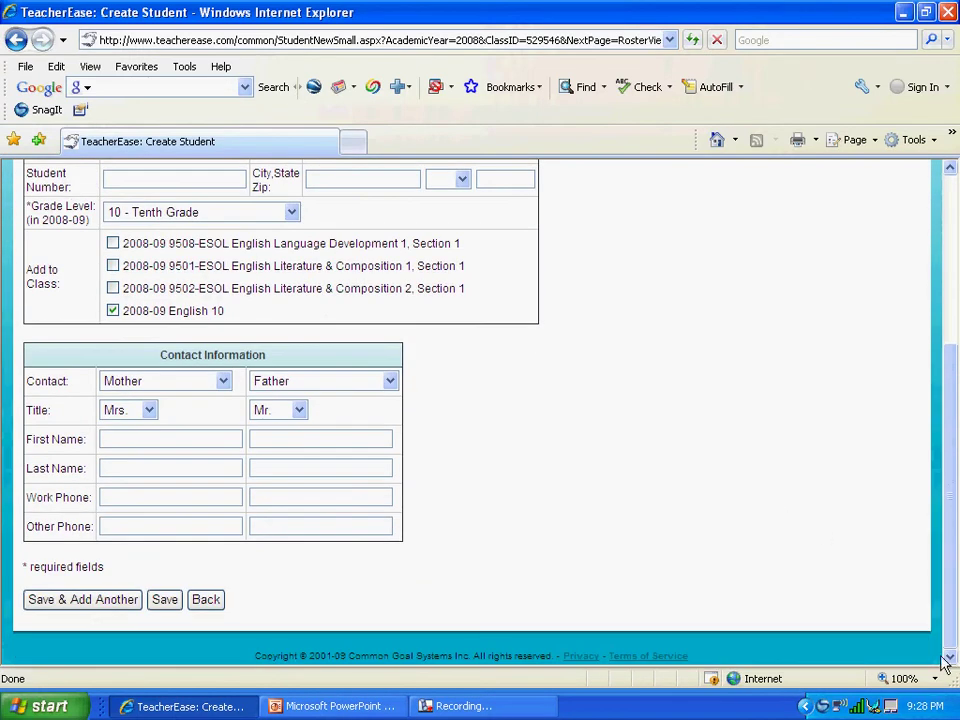
{"action": "left_click", "coordinate": [68, 600]}
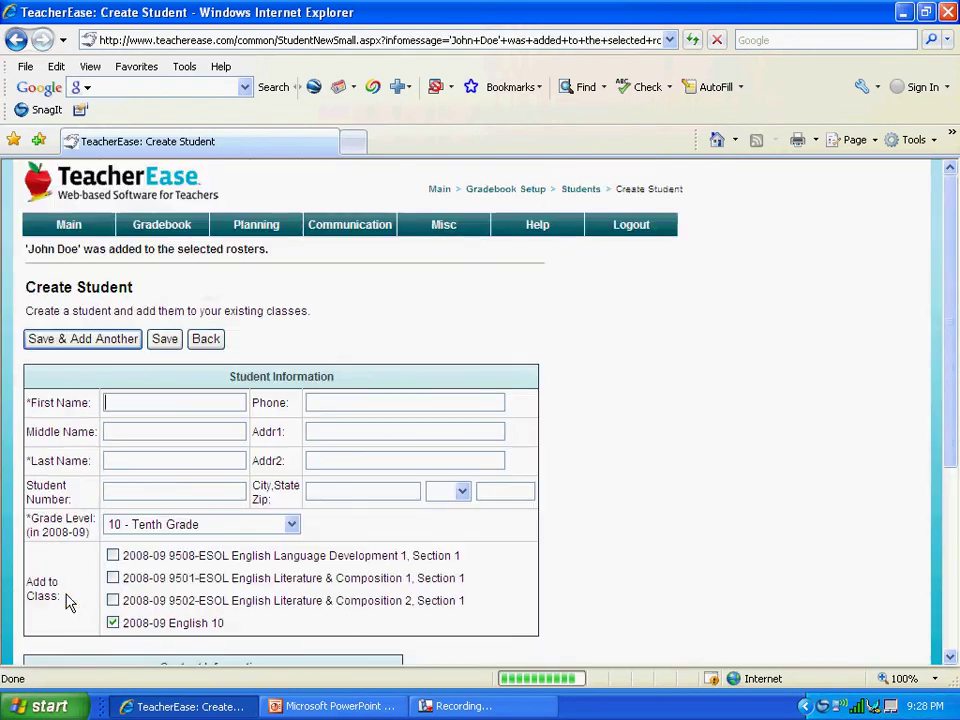
Enter the second student's first and last name and save them
{"action": "type", "text": "Jane"}
{"action": "key", "text": "Tab"}
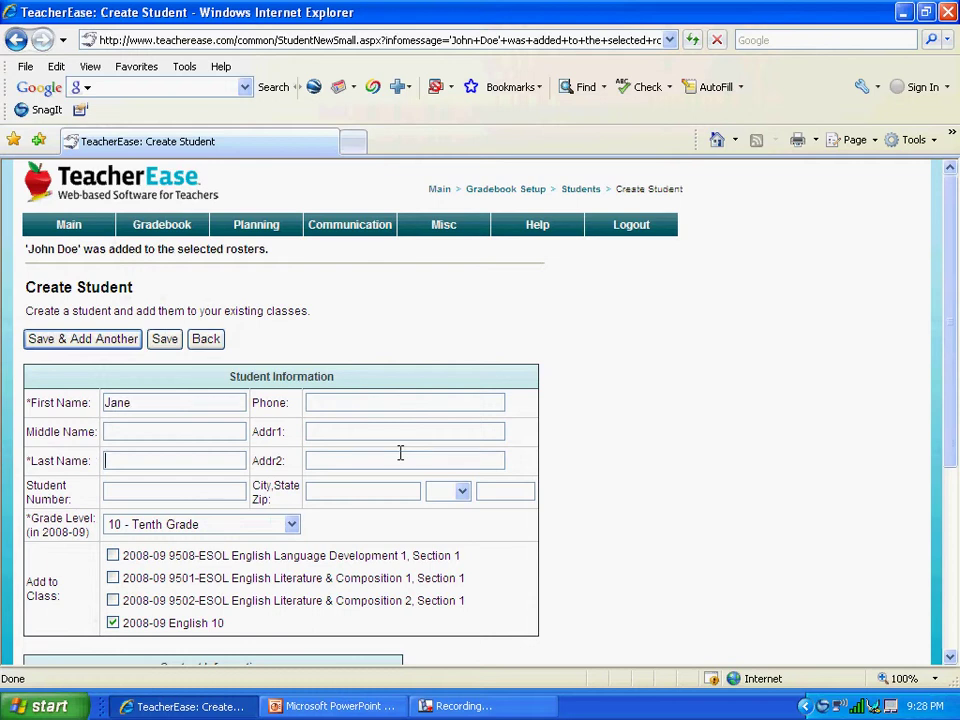
{"action": "type", "text": "Doe"}
{"action": "left_click", "coordinate": [950, 657]}
{"action": "left_click", "coordinate": [950, 658]}
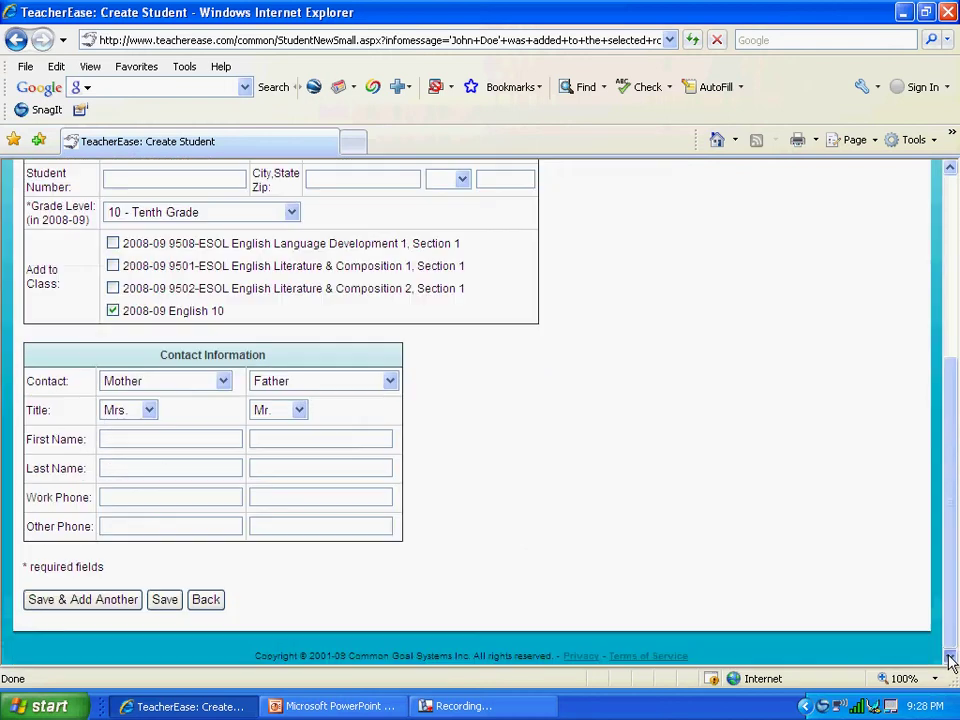
{"action": "left_click", "coordinate": [103, 604]}
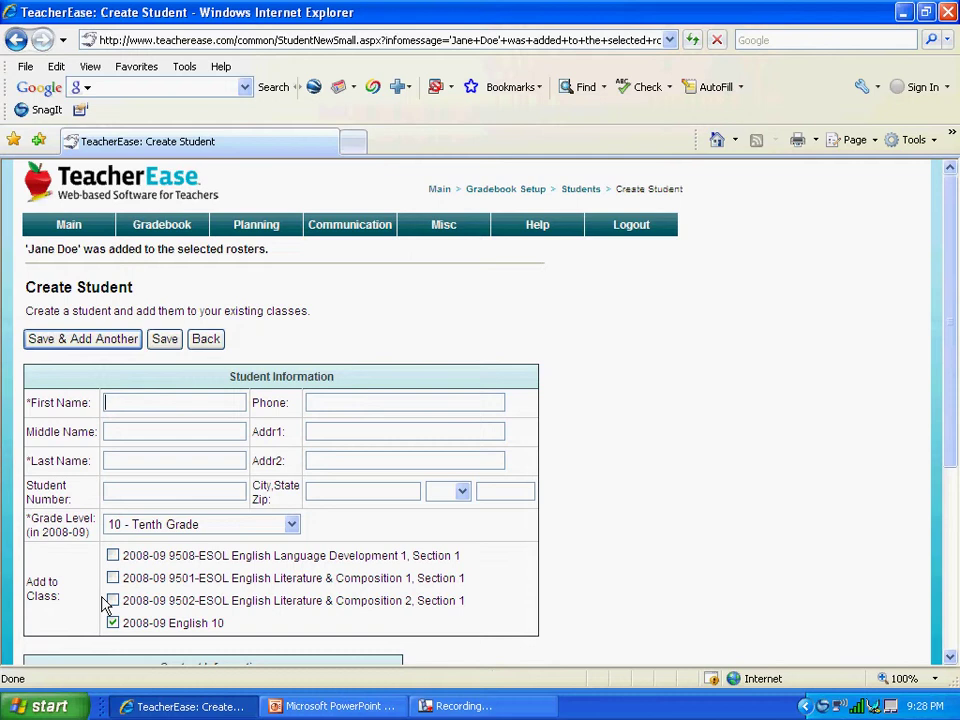
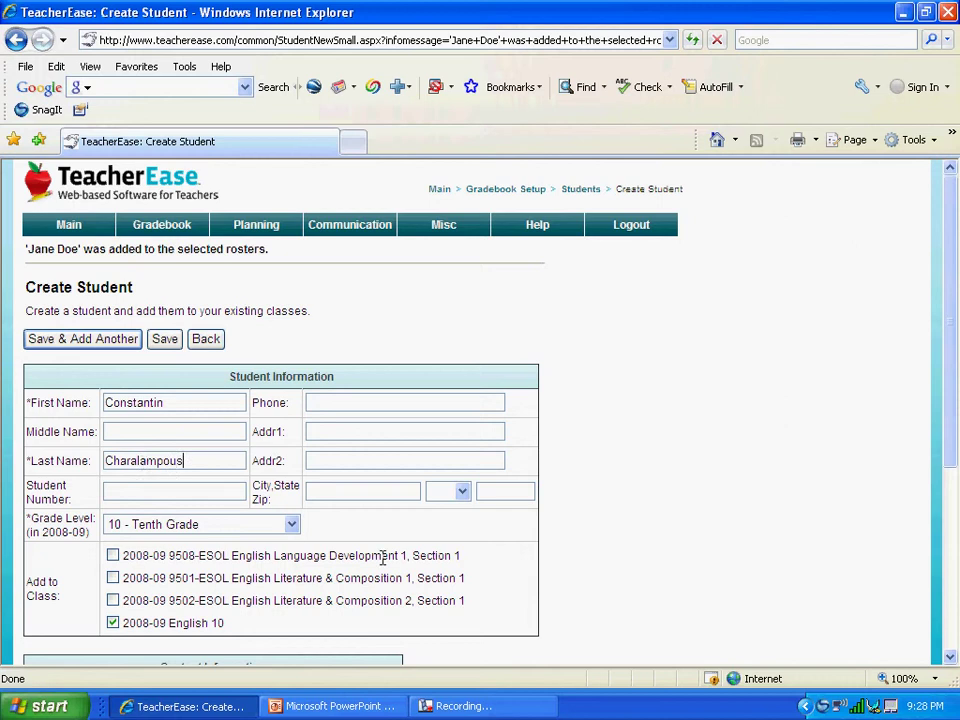
Fill in the third student's first and last name, correcting a typo in the last name
{"action": "left_click", "coordinate": [951, 658]}
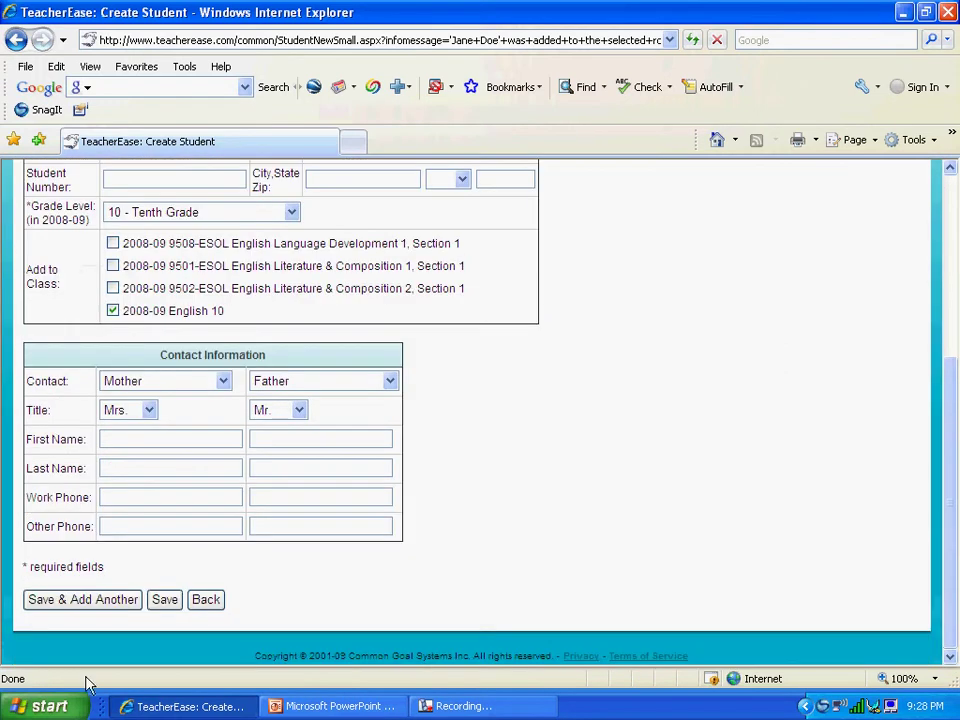
Save the third student and open their View Student page from the roster
{"action": "left_click", "coordinate": [166, 603]}
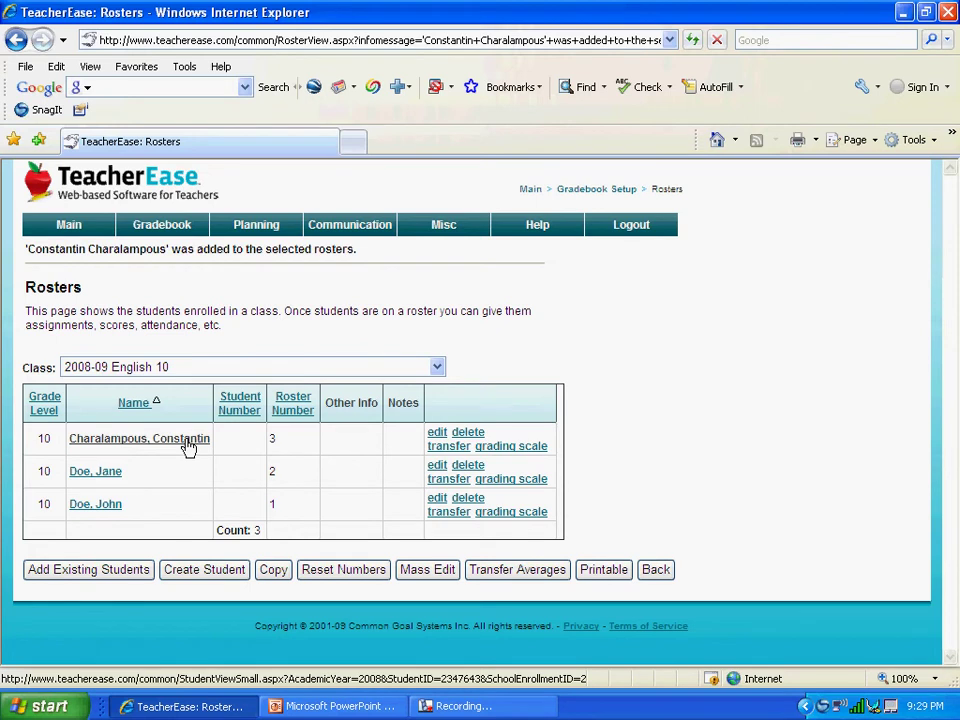
{"action": "left_click", "coordinate": [186, 440]}
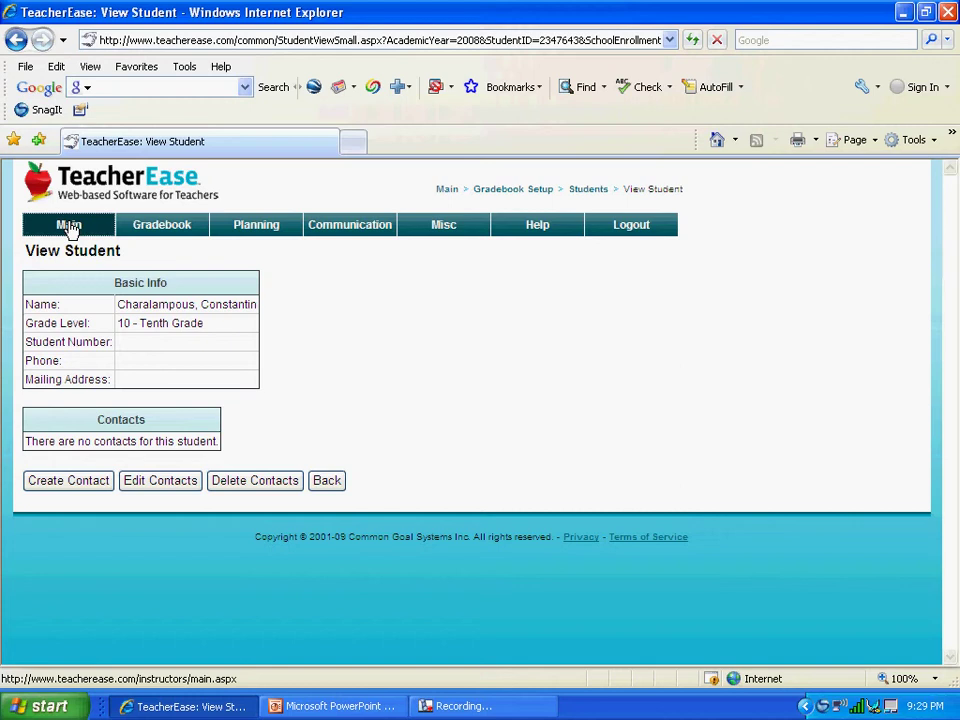
Open Assignments from Main and select the 2008-09 Q4, English 10 class
{"action": "left_click", "coordinate": [70, 228]}
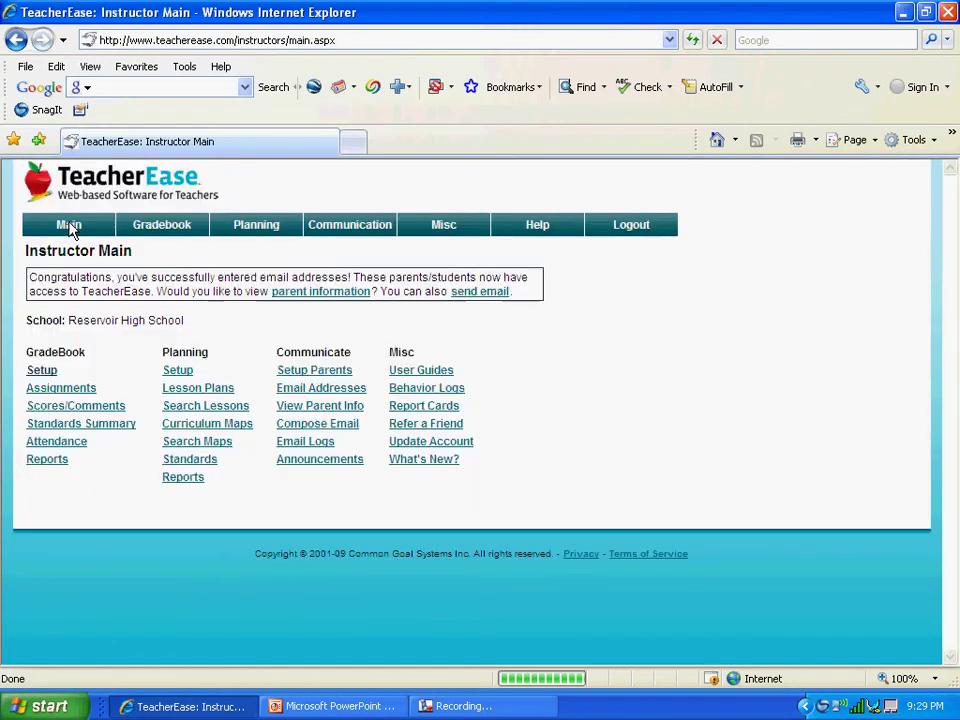
{"action": "left_click", "coordinate": [61, 390]}
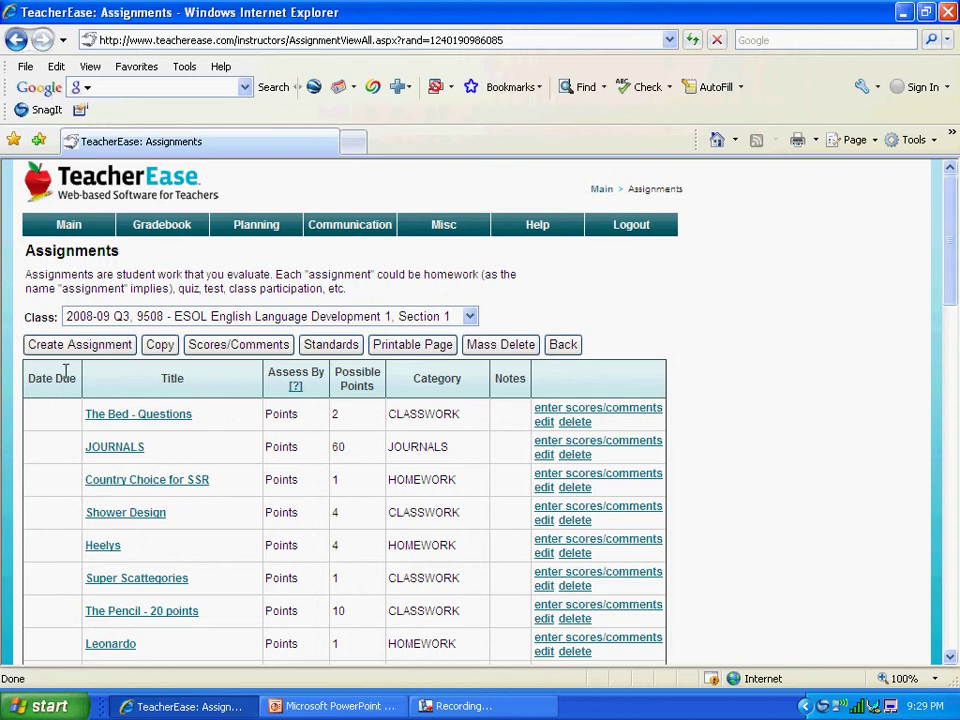
{"action": "left_click", "coordinate": [147, 316]}
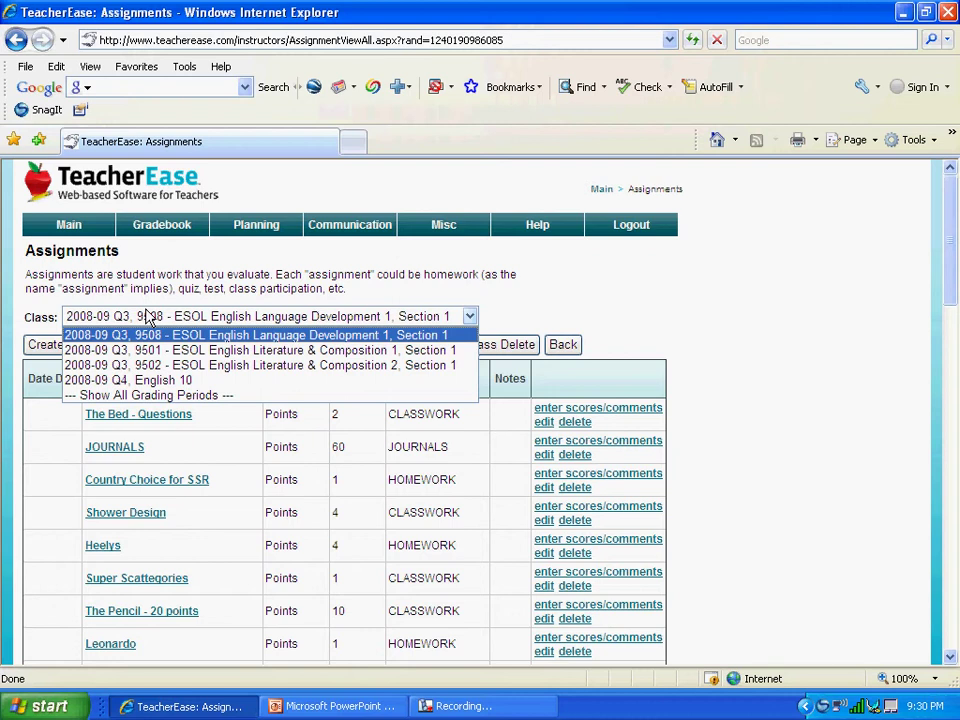
{"action": "left_click", "coordinate": [133, 382]}
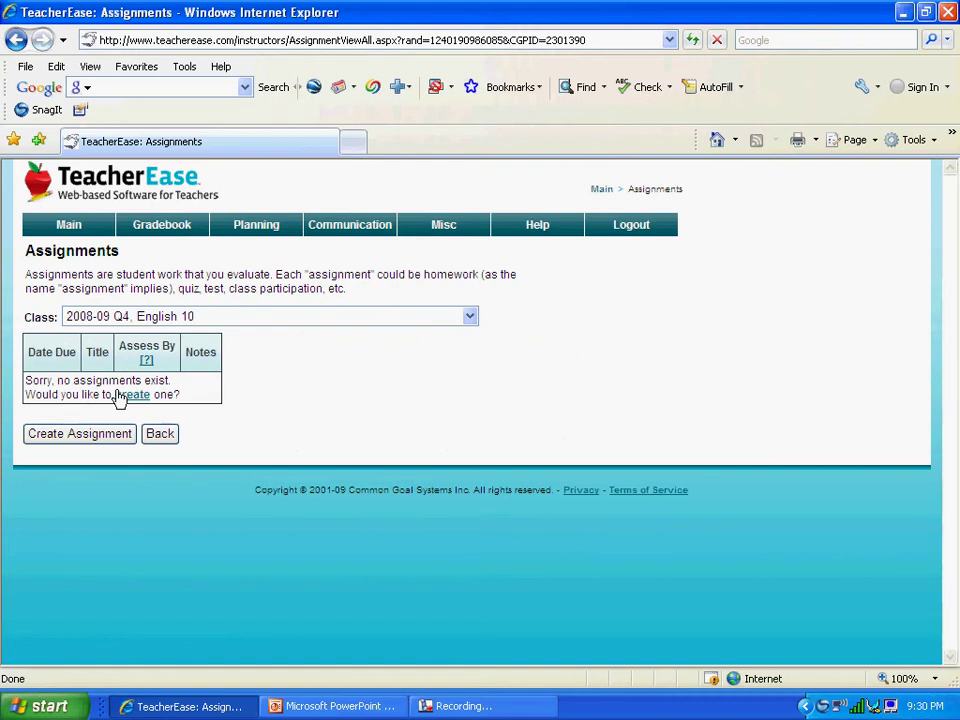
Start a new assignment titled 'Unit Test # 1' worth 100 possible points
{"action": "left_click", "coordinate": [80, 433]}
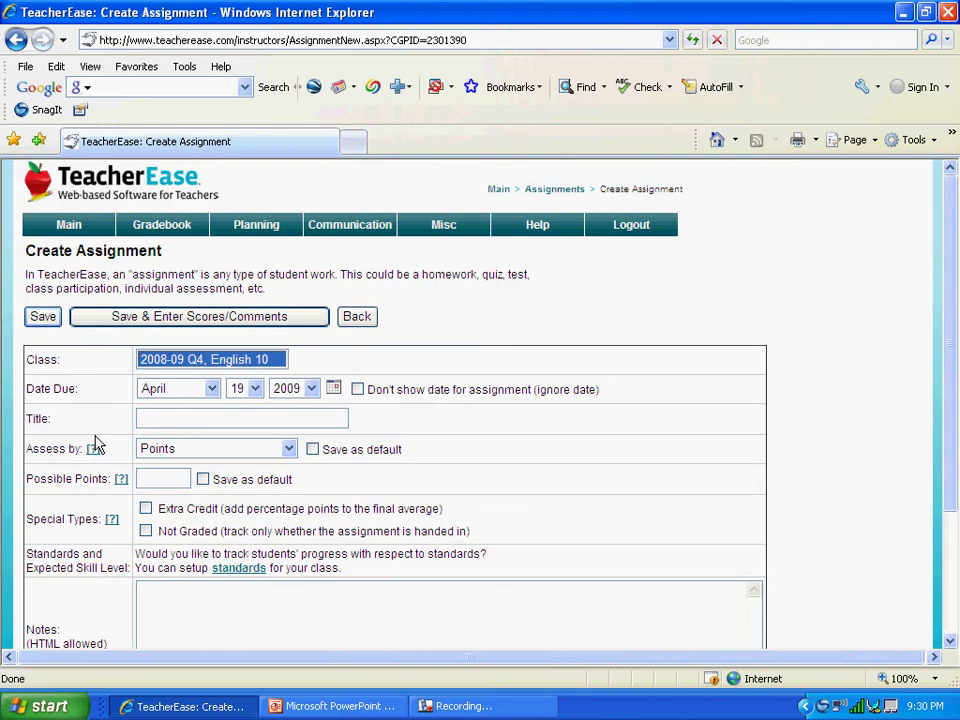
{"action": "left_click", "coordinate": [950, 641]}
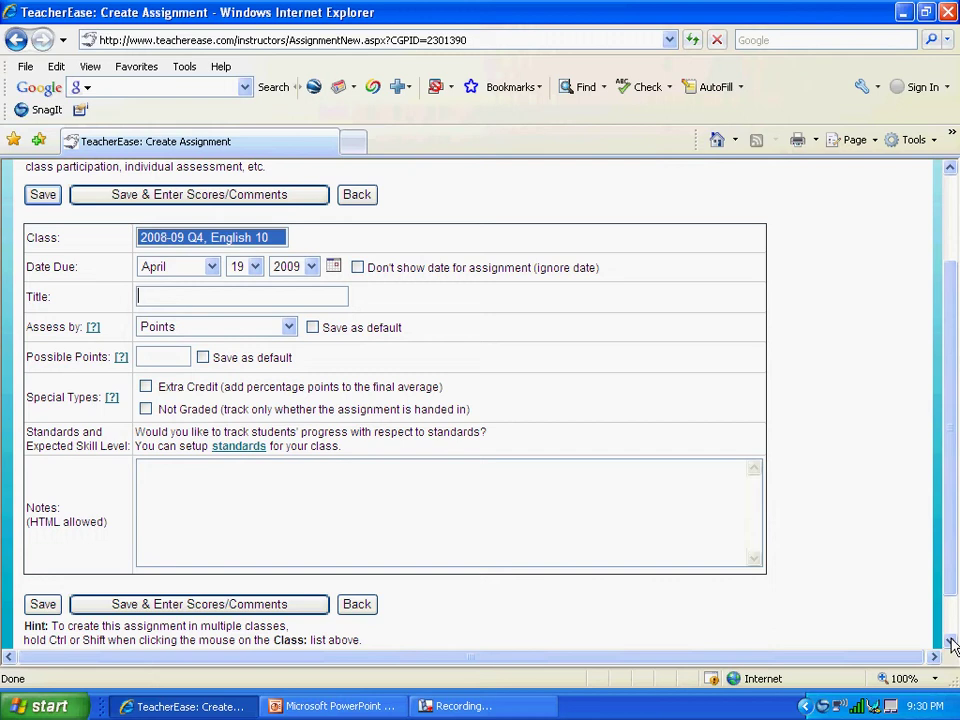
{"action": "type", "text": "Unit Test # 1"}
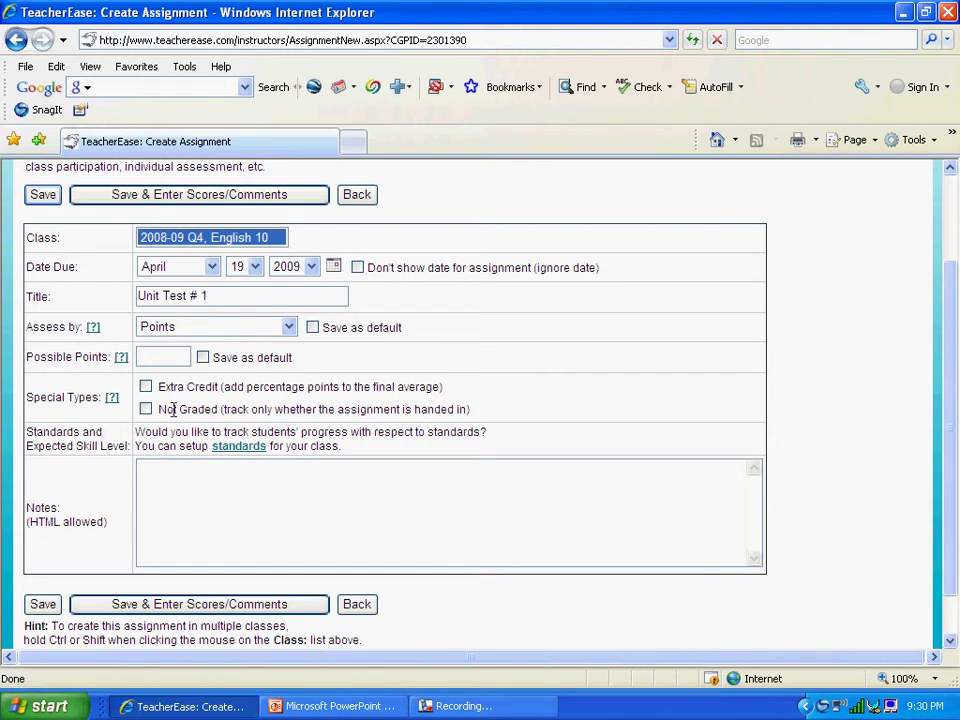
{"action": "left_click", "coordinate": [169, 356]}
{"action": "type", "text": "100"}
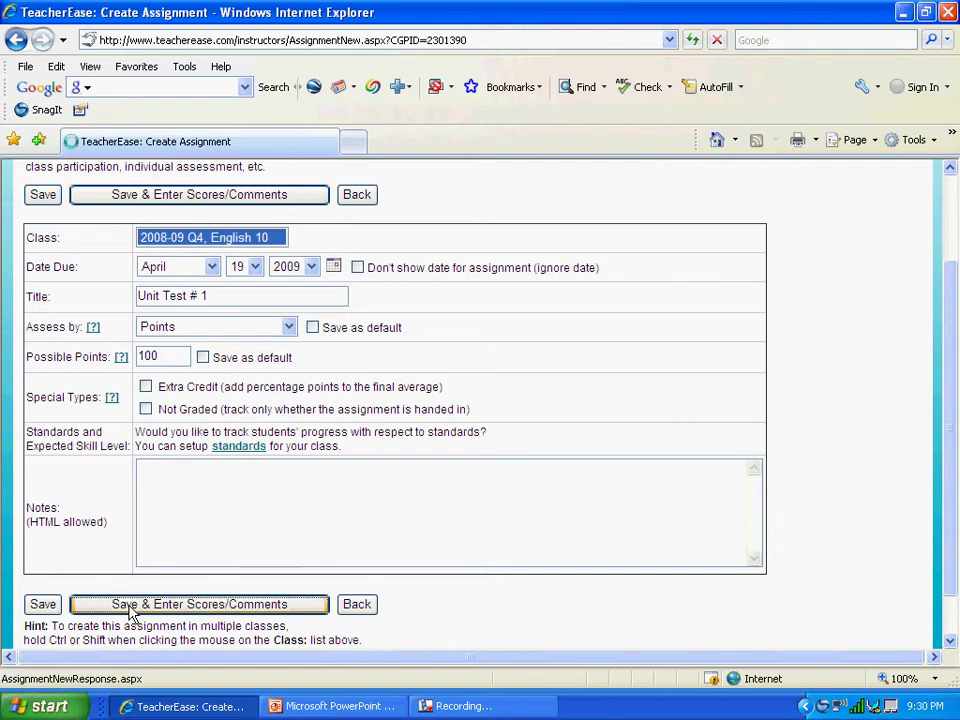
Save the assignment, enter scores 98, 77 and 85 for the three students, and save
{"action": "left_click", "coordinate": [128, 612]}
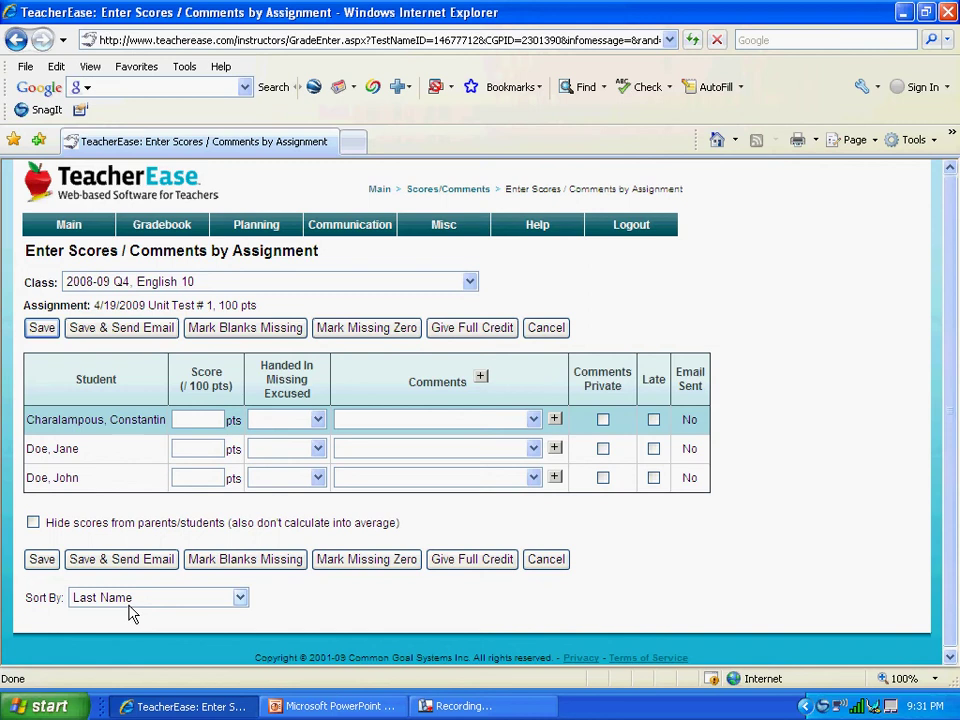
{"action": "type", "text": "98"}
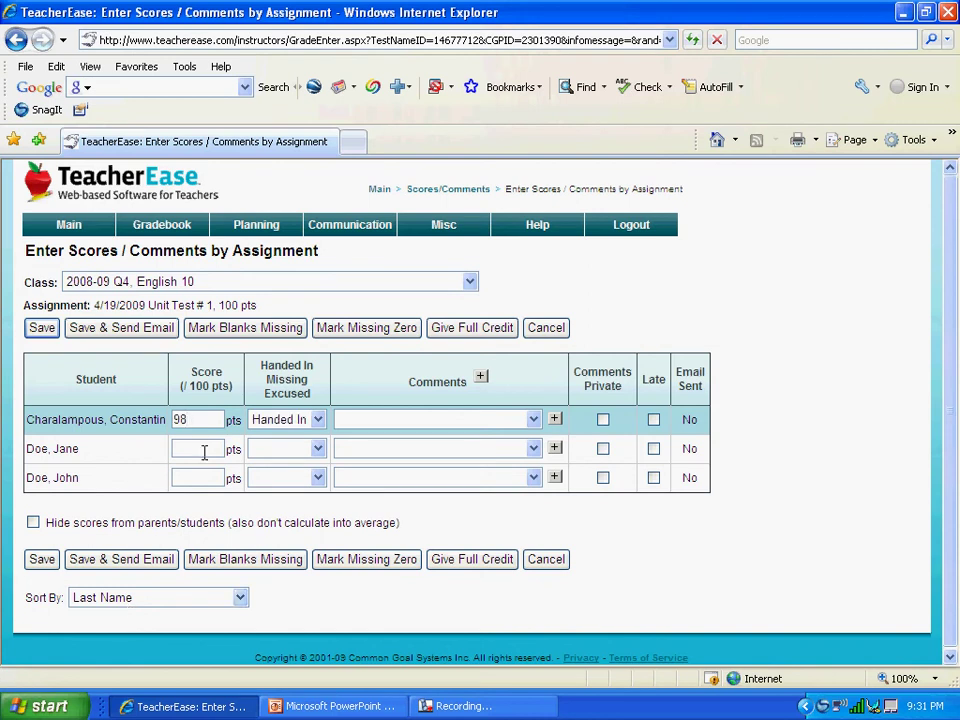
{"action": "left_click", "coordinate": [204, 450]}
{"action": "type", "text": "77"}
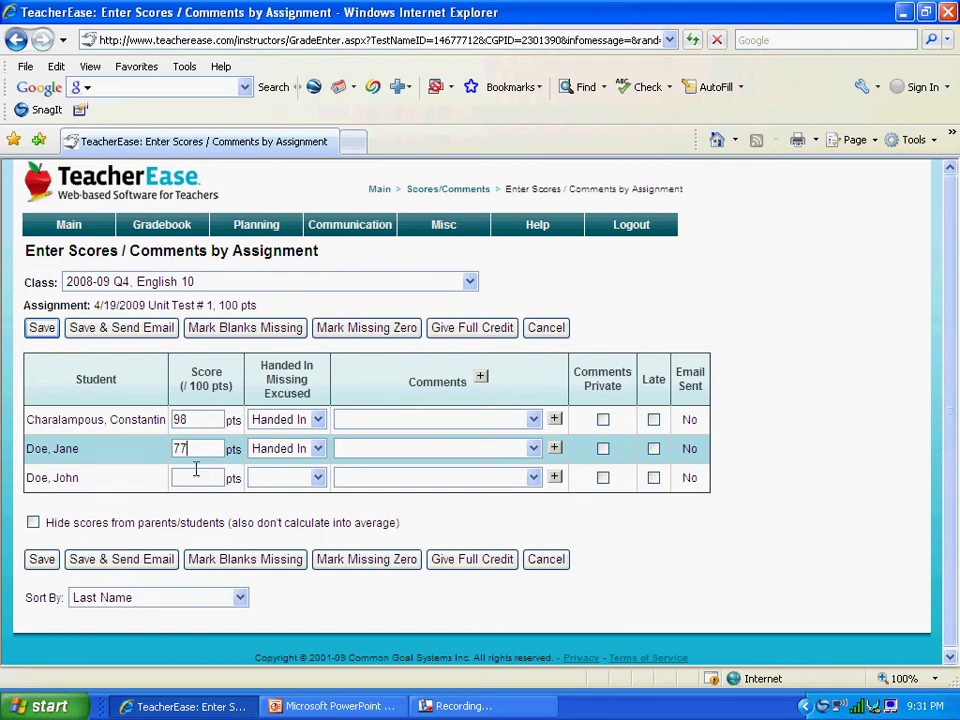
{"action": "left_click", "coordinate": [196, 476]}
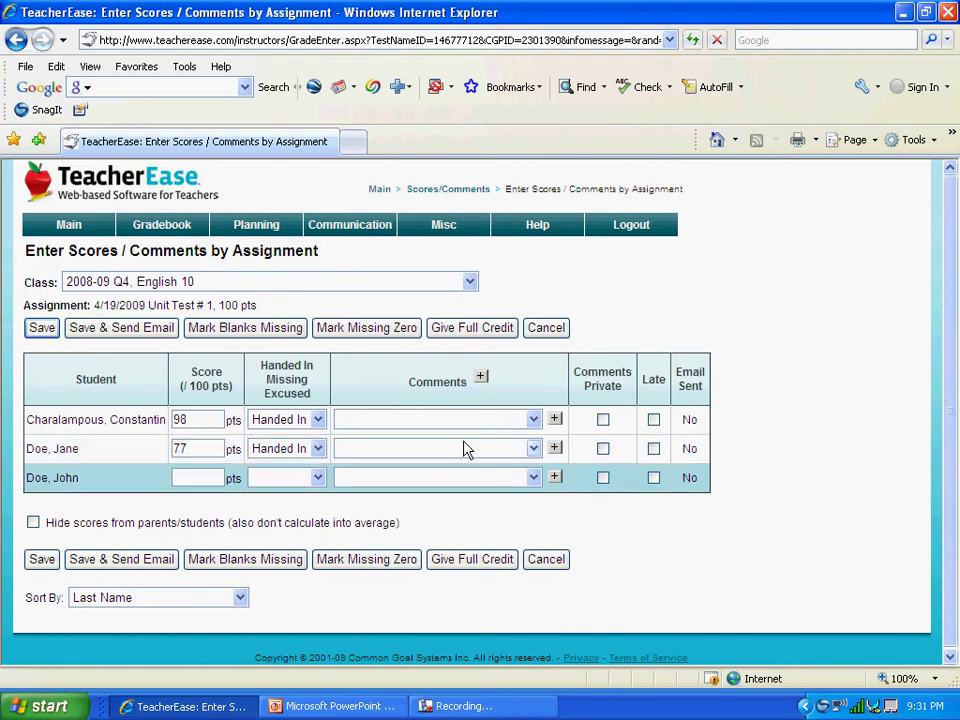
{"action": "type", "text": "85"}
{"action": "left_click", "coordinate": [48, 562]}
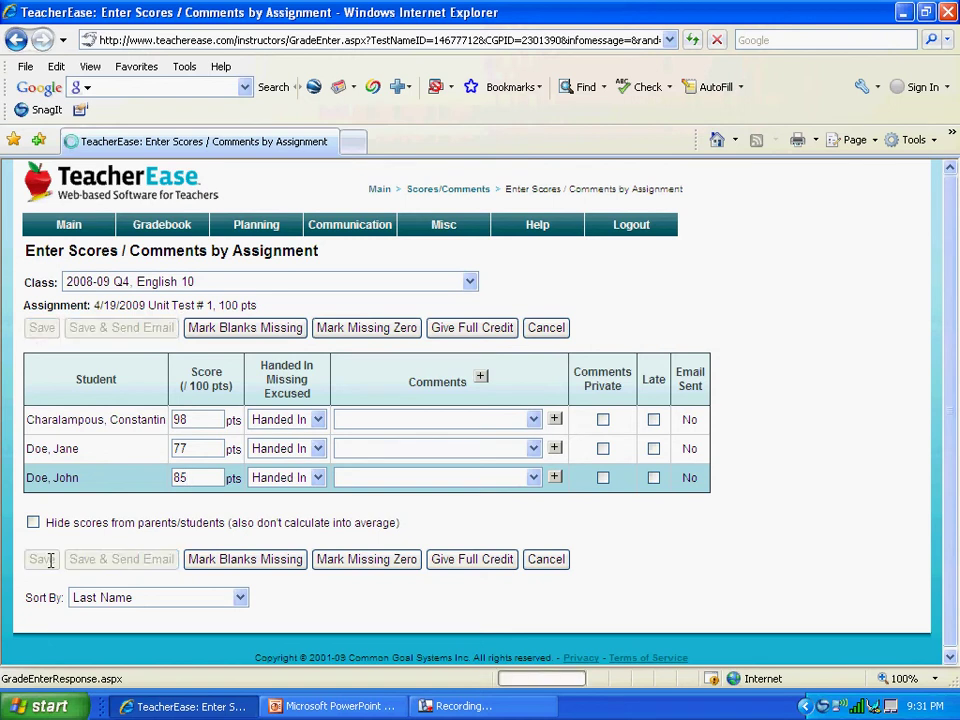
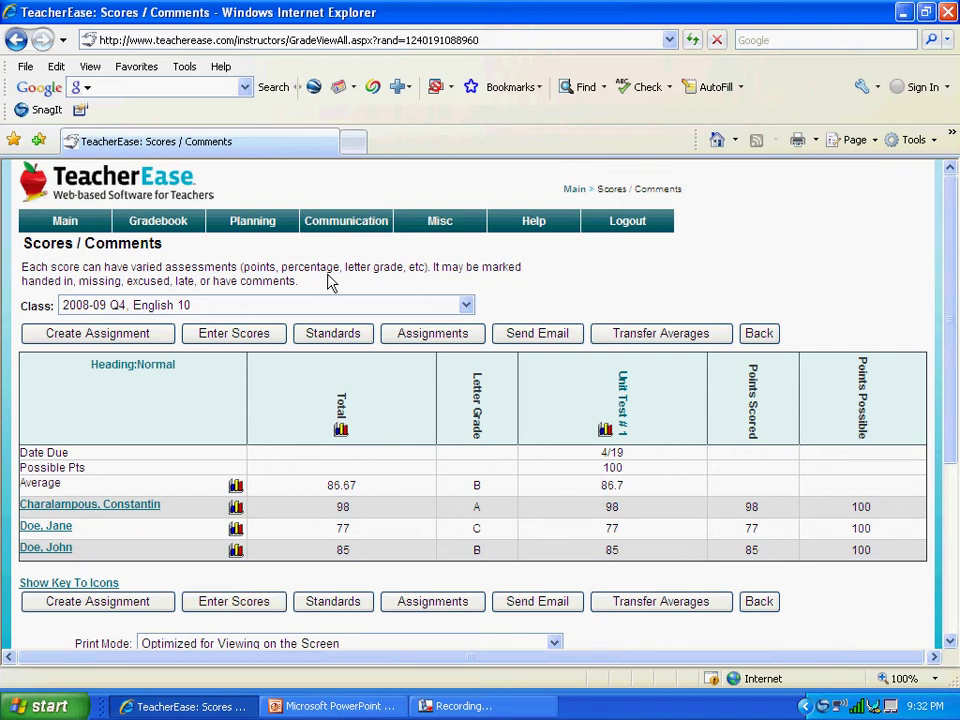
Go to Communication > Email Addresses to show the 10 - Tenth Grade student email list
{"action": "mouse_move", "coordinate": [323, 256]}
{"action": "mouse_move", "coordinate": [336, 219]}
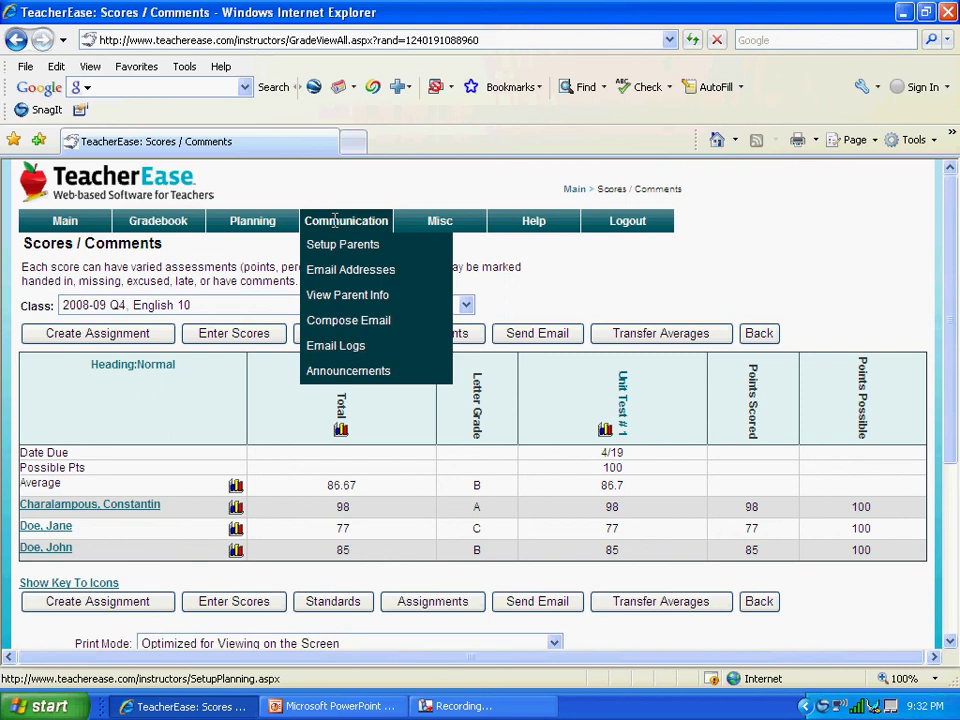
{"action": "left_click", "coordinate": [340, 271]}
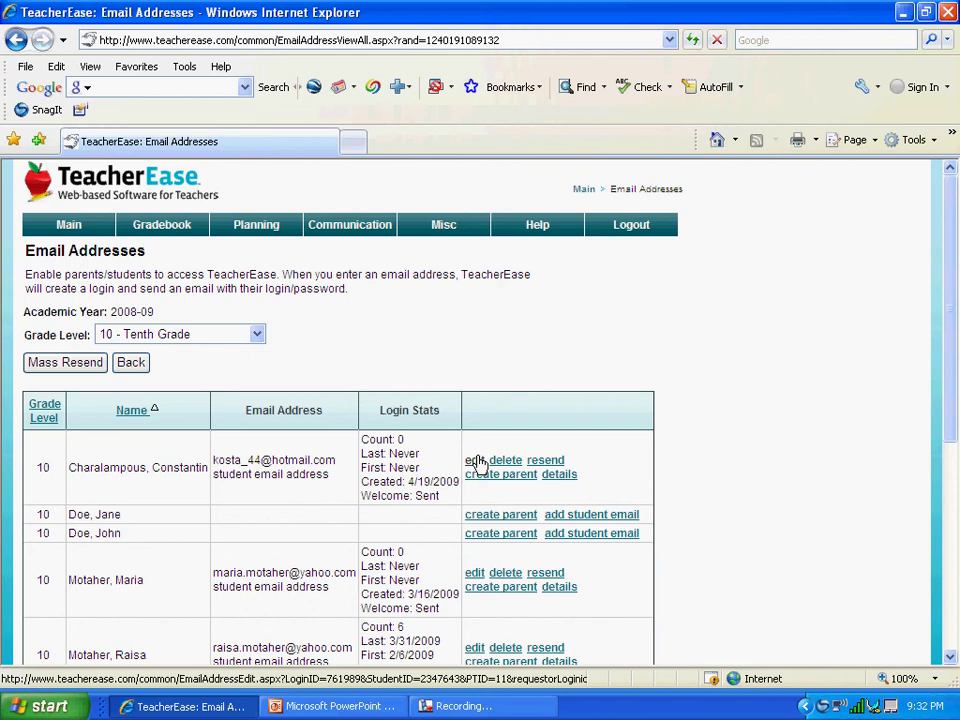
Edit the first student's record, replace the old email with the student's new address, and save
{"action": "left_click", "coordinate": [476, 461]}
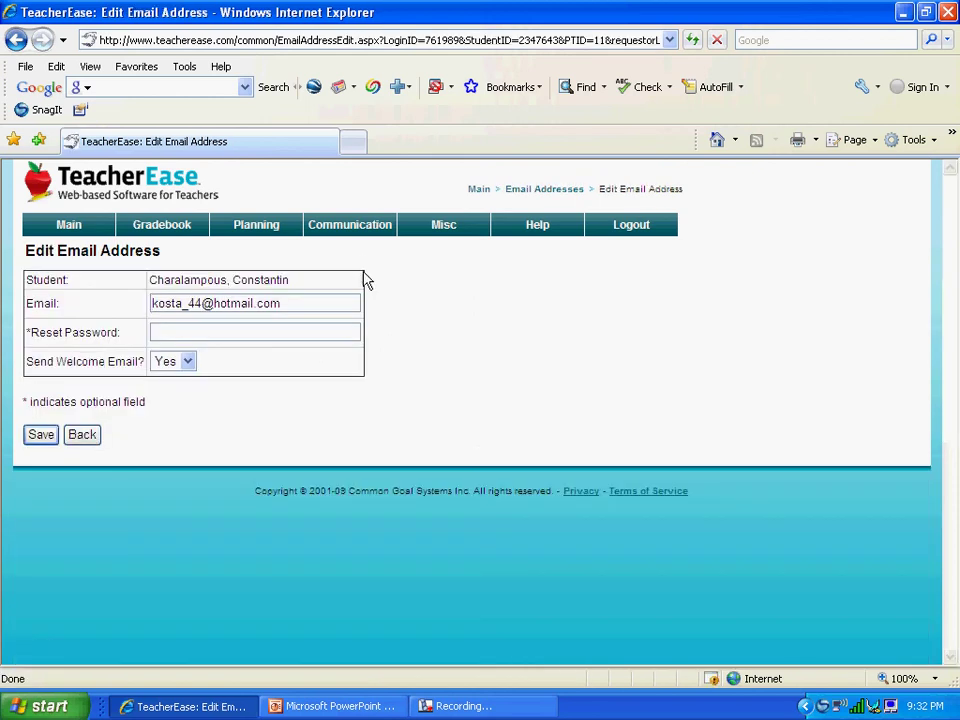
{"action": "left_click_drag", "start_coordinate": [326, 302], "coordinate": [167, 290]}
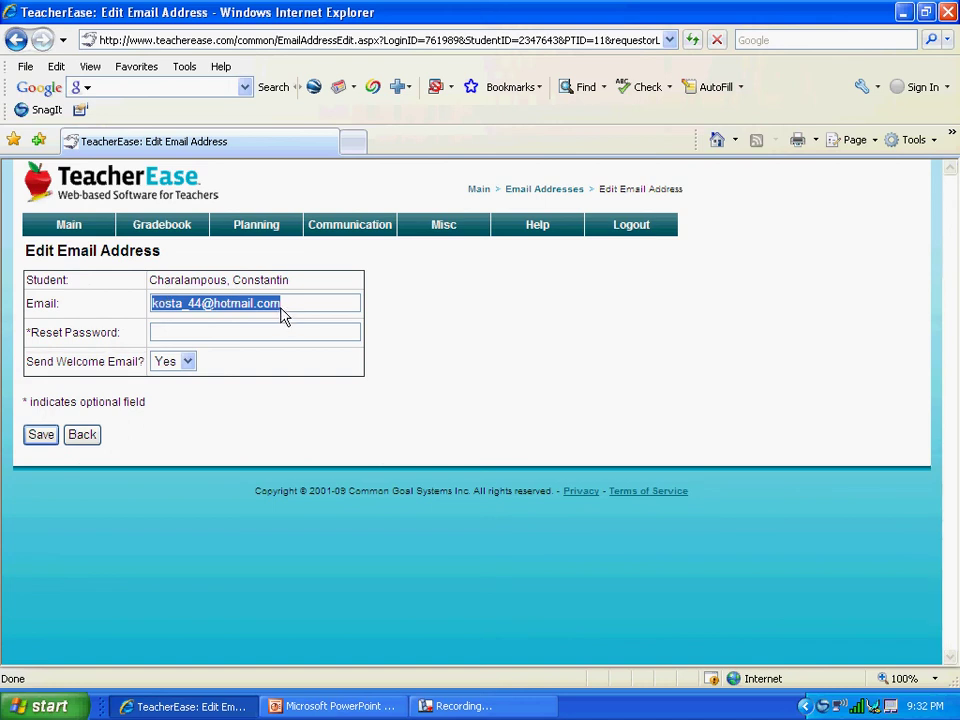
{"action": "key", "text": "Delete"}
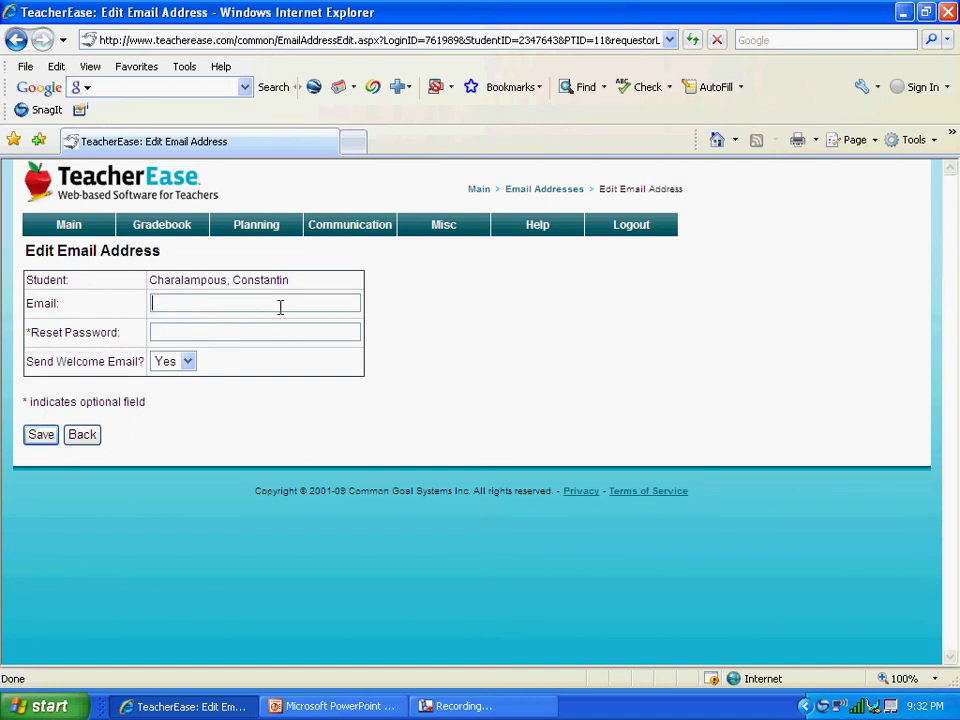
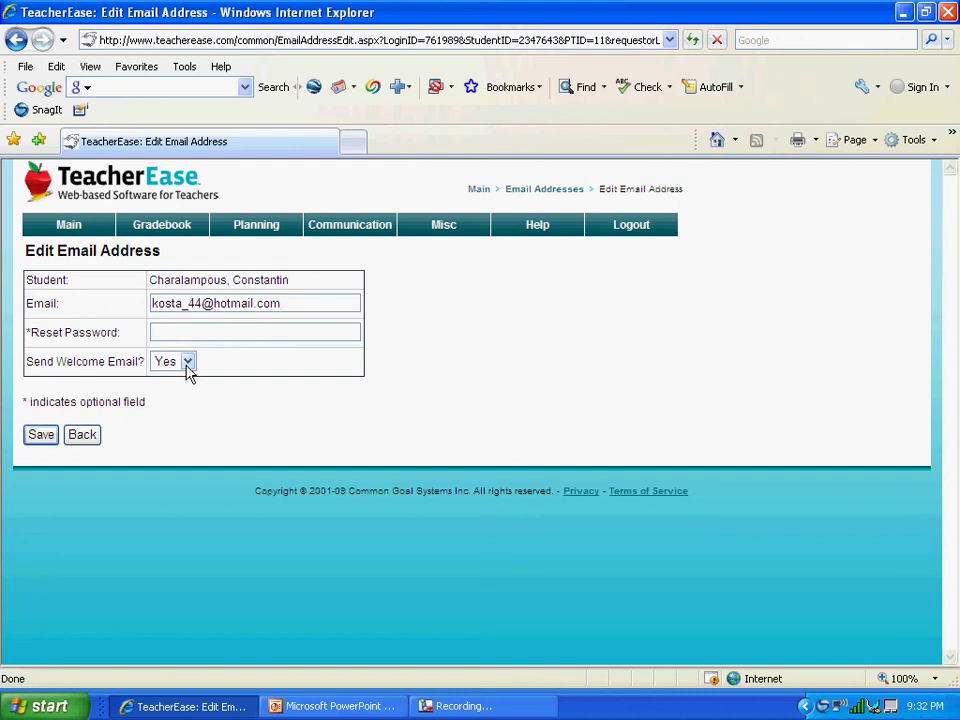
{"action": "left_click", "coordinate": [52, 437]}
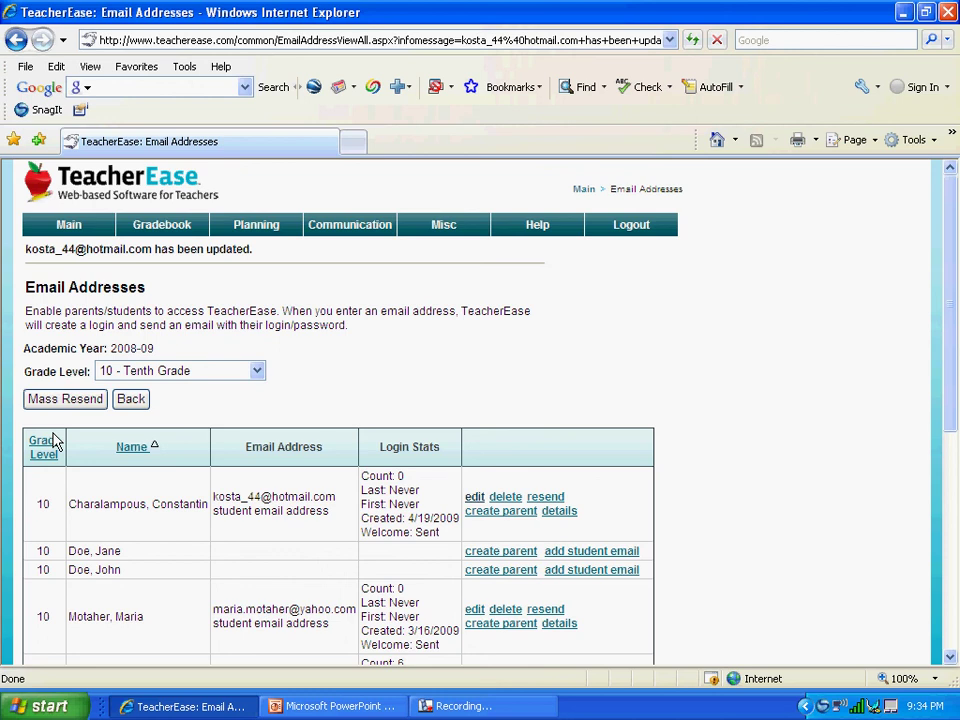
Save the Edit Email Address form, returning to the list showing the address updated
{"action": "left_click", "coordinate": [440, 706]}
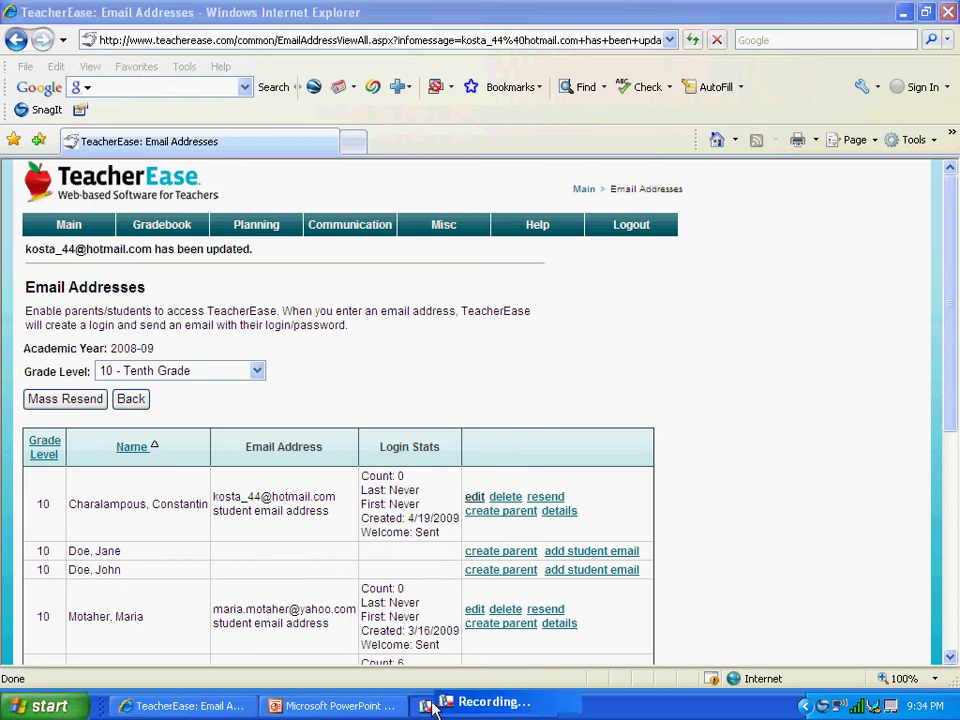